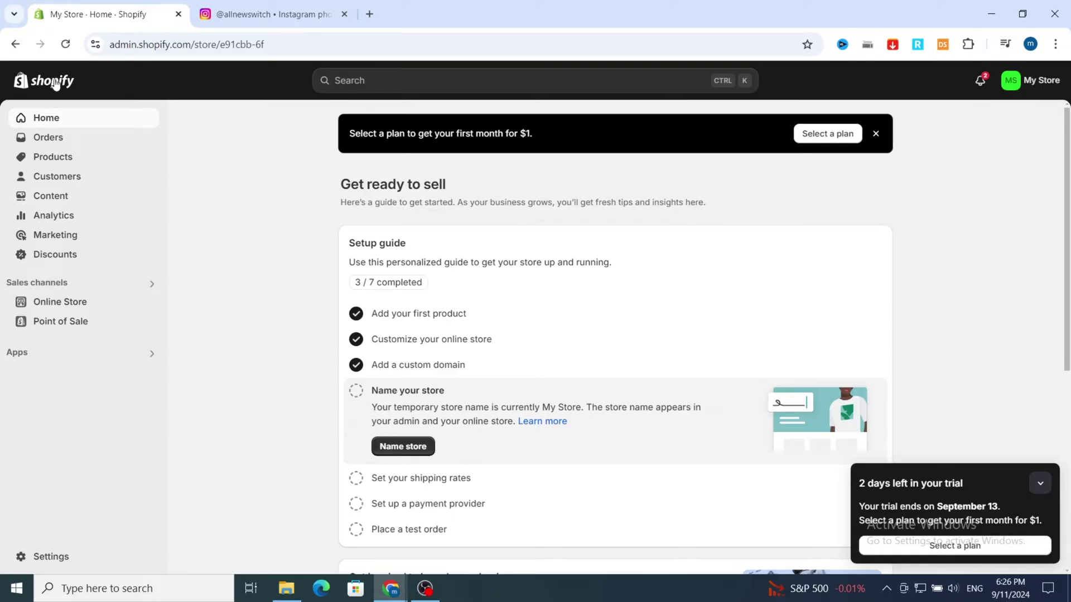
Step: Show the store's Instagram profile page, with 1 post and 0 followers, in its browser tab
{"action": "left_click", "coordinate": [258, 16]}
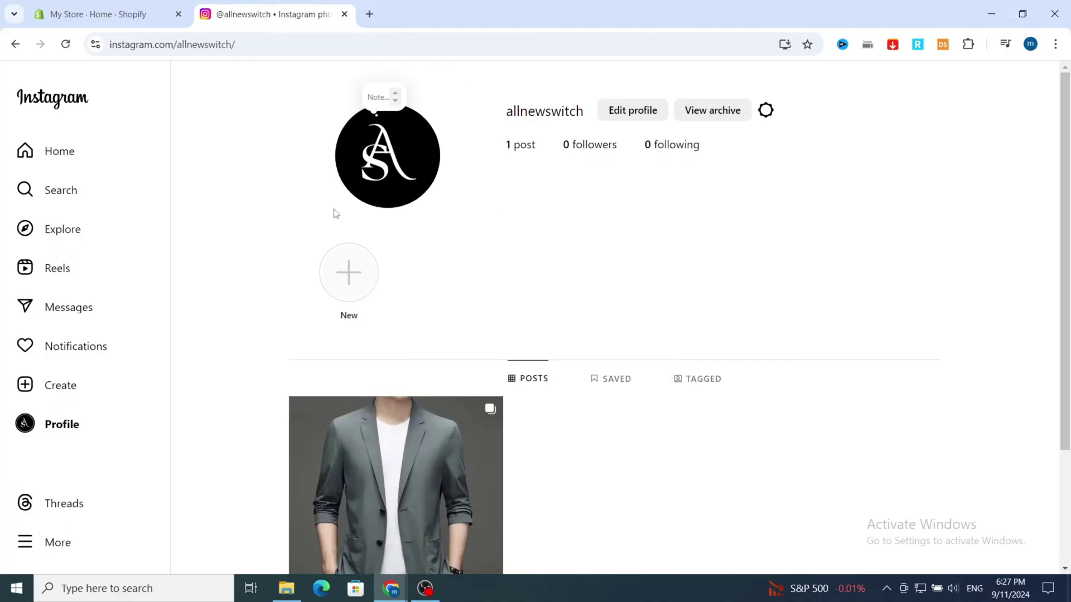
{"action": "scroll", "coordinate": [390, 204], "scroll_direction": "down", "scroll_amount": 3}
{"action": "scroll", "coordinate": [489, 208], "scroll_direction": "up", "scroll_amount": 3}
{"action": "left_click", "coordinate": [104, 13]}
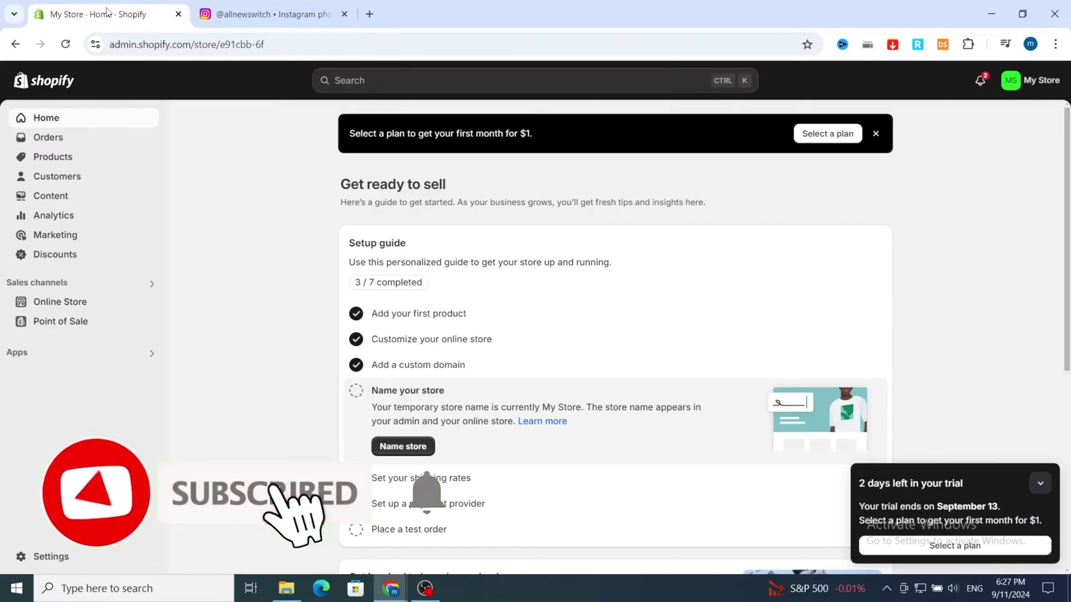
{"action": "left_click", "coordinate": [330, 17]}
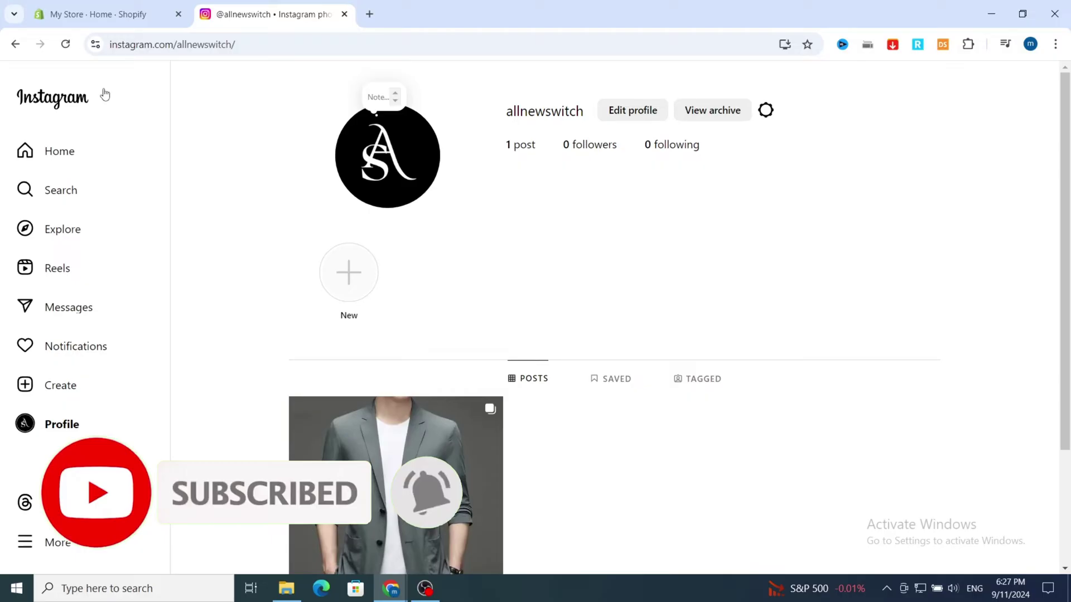
Step: Go through More > Settings to Account type and tools and begin switching to a professional account
{"action": "left_click", "coordinate": [25, 550]}
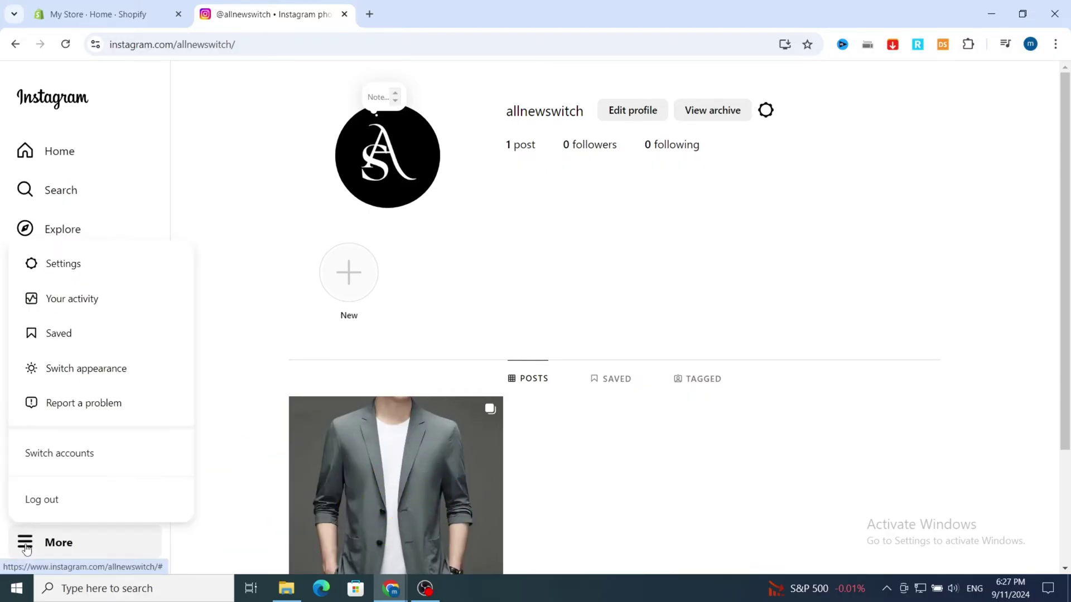
{"action": "left_click", "coordinate": [65, 268]}
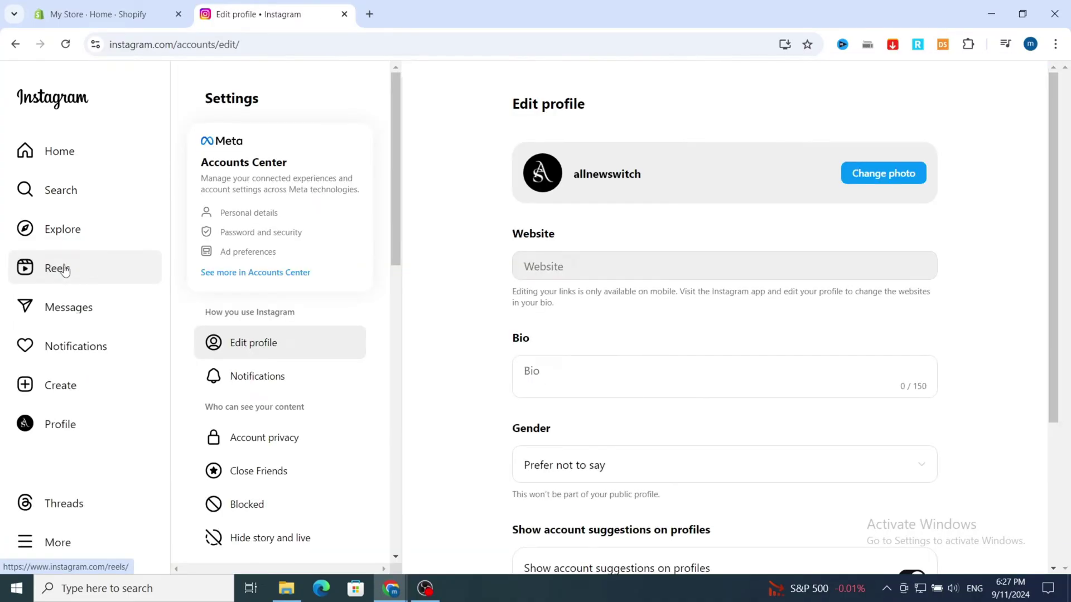
{"action": "scroll", "coordinate": [277, 188], "scroll_direction": "down", "scroll_amount": 8}
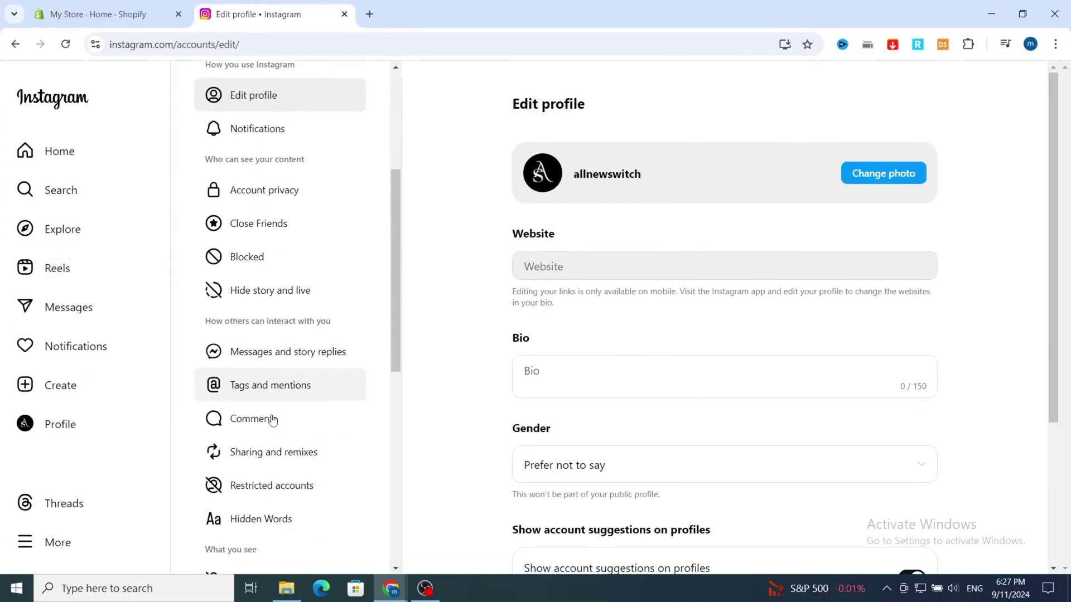
{"action": "scroll", "coordinate": [262, 485], "scroll_direction": "down", "scroll_amount": 4}
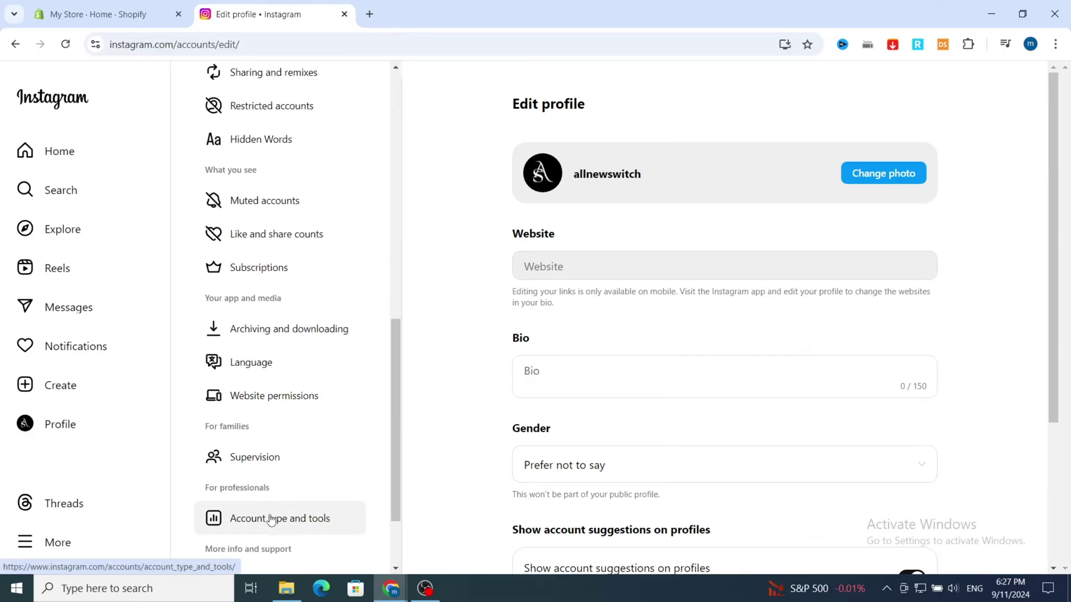
{"action": "left_click", "coordinate": [256, 521]}
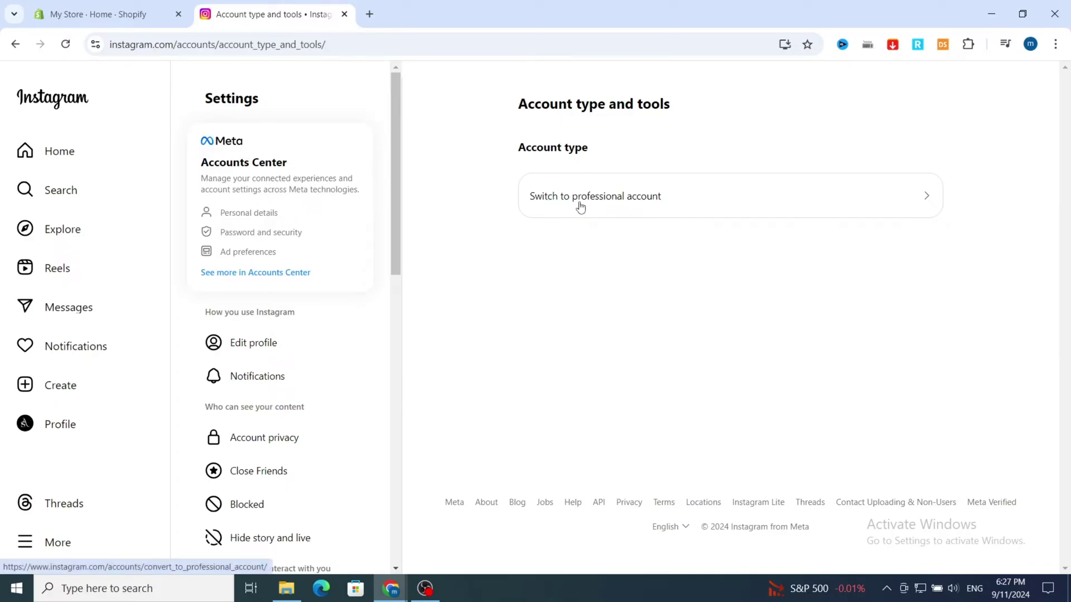
{"action": "left_click", "coordinate": [631, 200]}
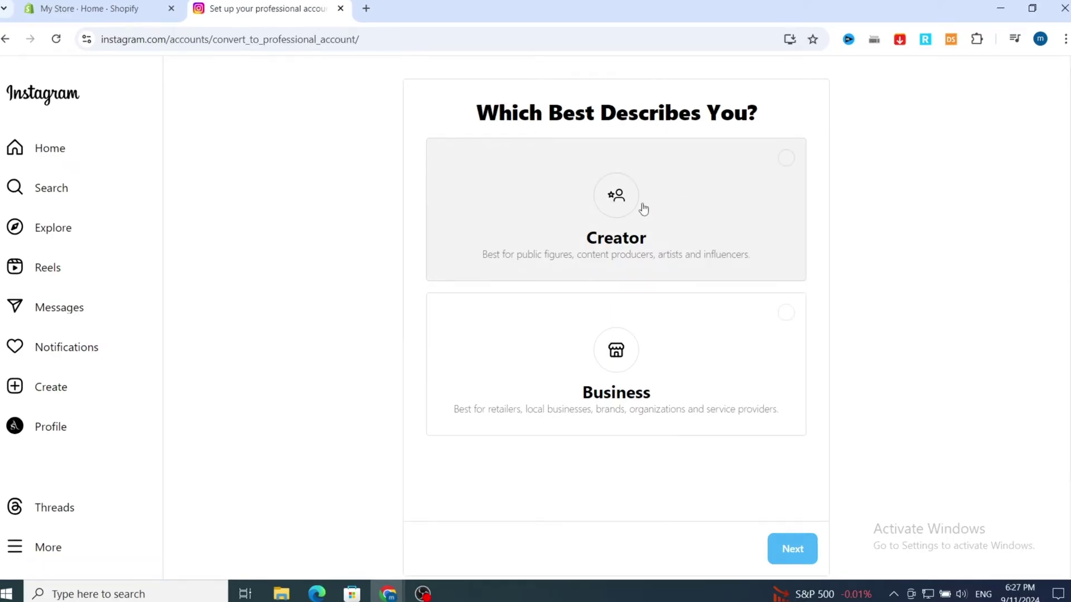
Step: Choose Business as the account type and Product/service as the business category
{"action": "left_click", "coordinate": [614, 367]}
{"action": "left_click", "coordinate": [810, 559]}
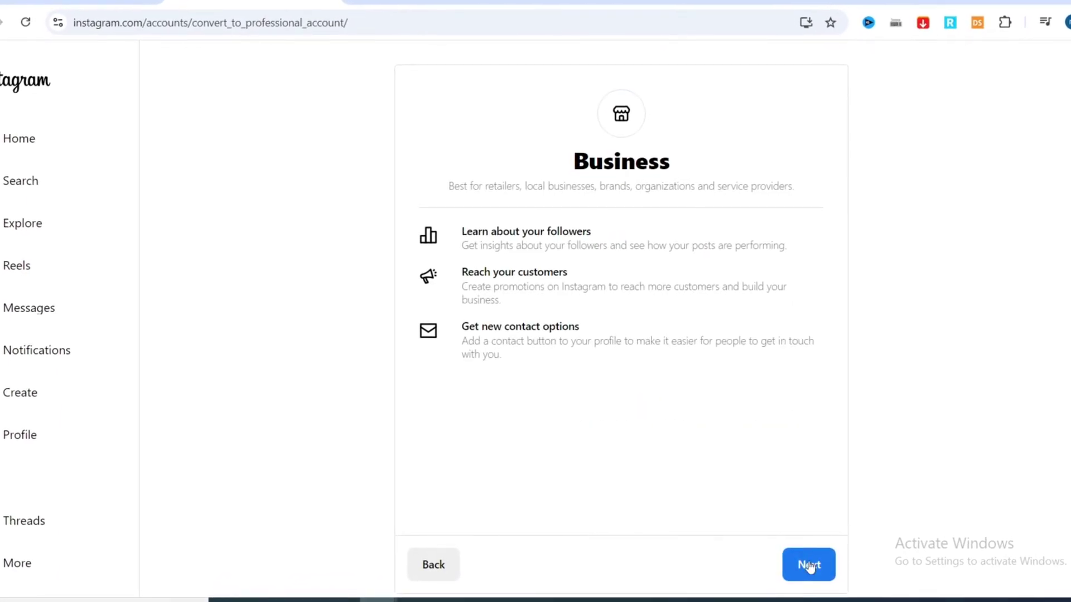
{"action": "left_click", "coordinate": [810, 566]}
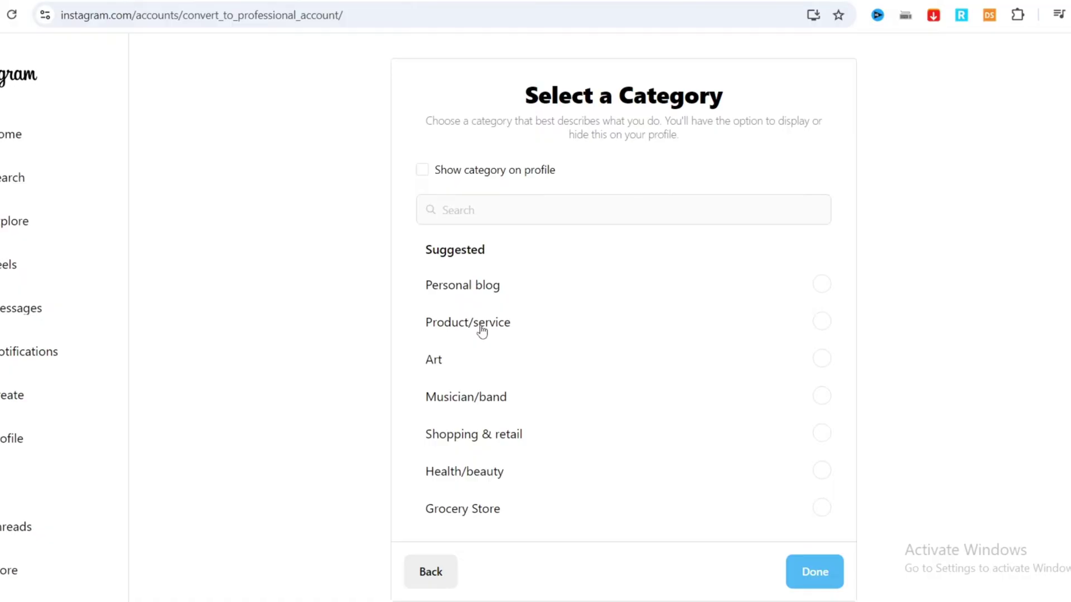
{"action": "left_click", "coordinate": [480, 323]}
{"action": "left_click", "coordinate": [802, 574]}
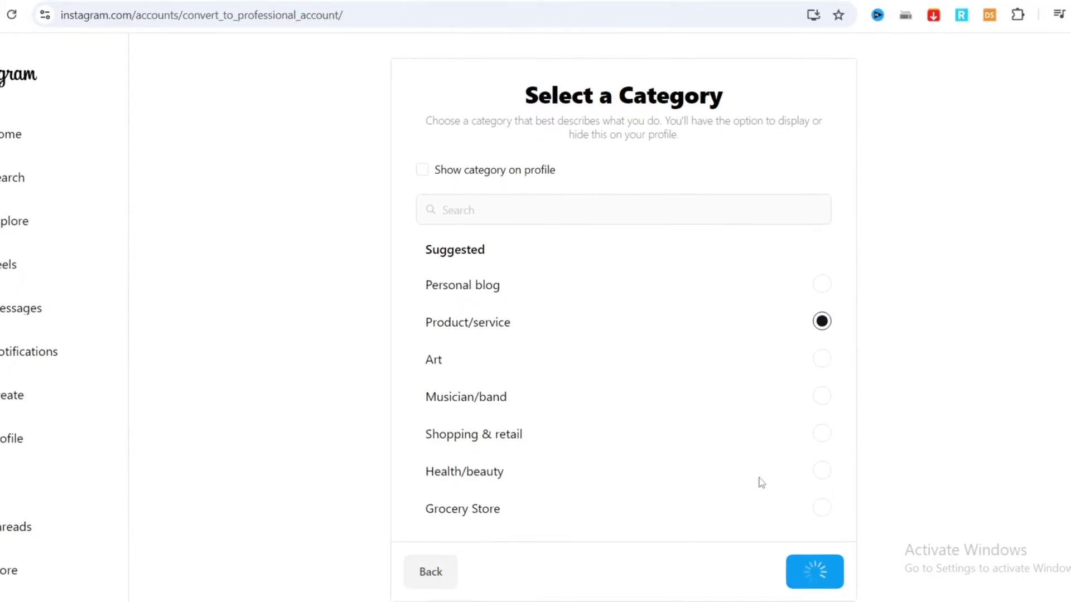
Step: Submit the contact info step and finish the business account setup, returning to Shopify
{"action": "scroll", "coordinate": [882, 342], "scroll_direction": "down", "scroll_amount": 1}
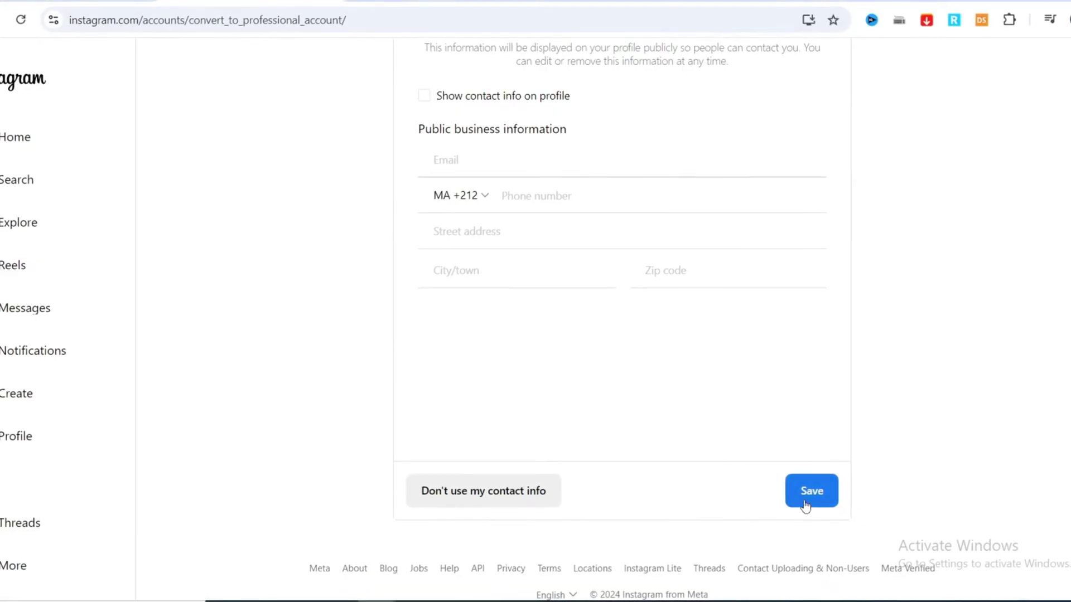
{"action": "left_click", "coordinate": [805, 502]}
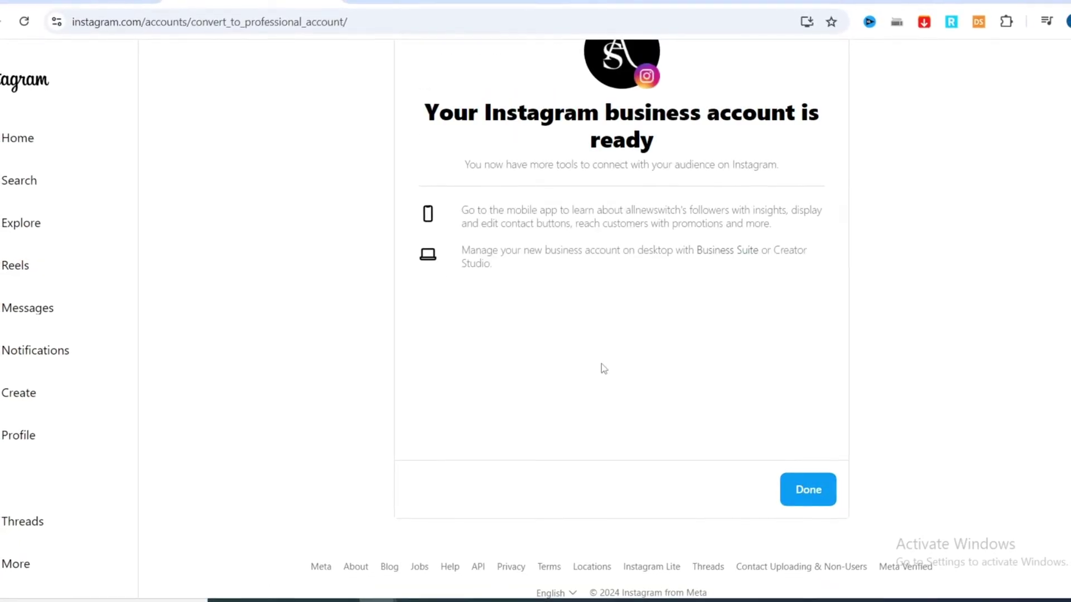
{"action": "left_click", "coordinate": [805, 496]}
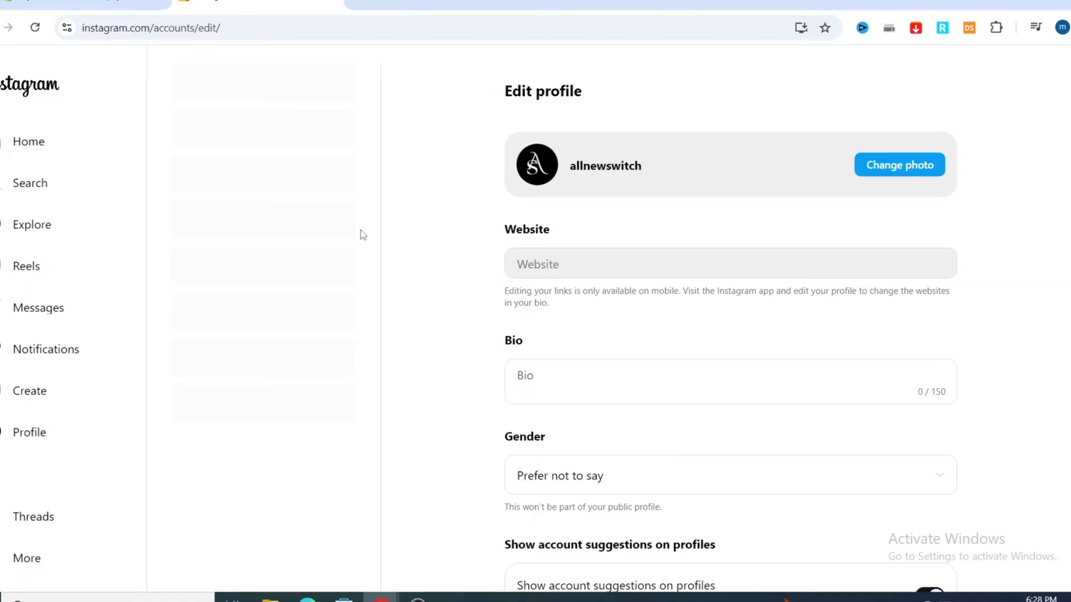
{"action": "scroll", "coordinate": [646, 304], "scroll_direction": "down", "scroll_amount": 4}
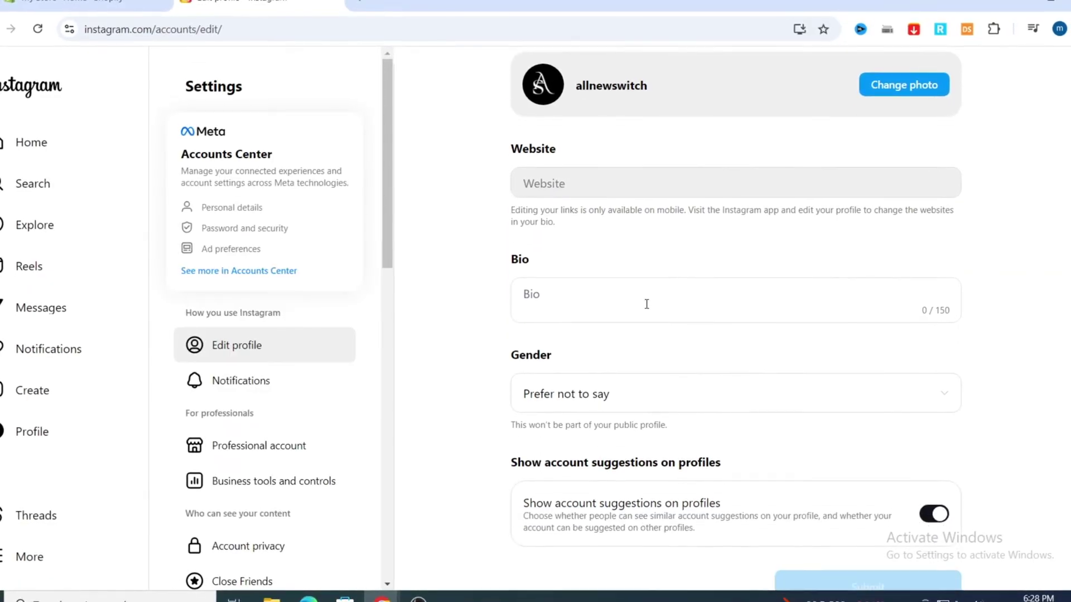
{"action": "scroll", "coordinate": [717, 326], "scroll_direction": "up", "scroll_amount": 4}
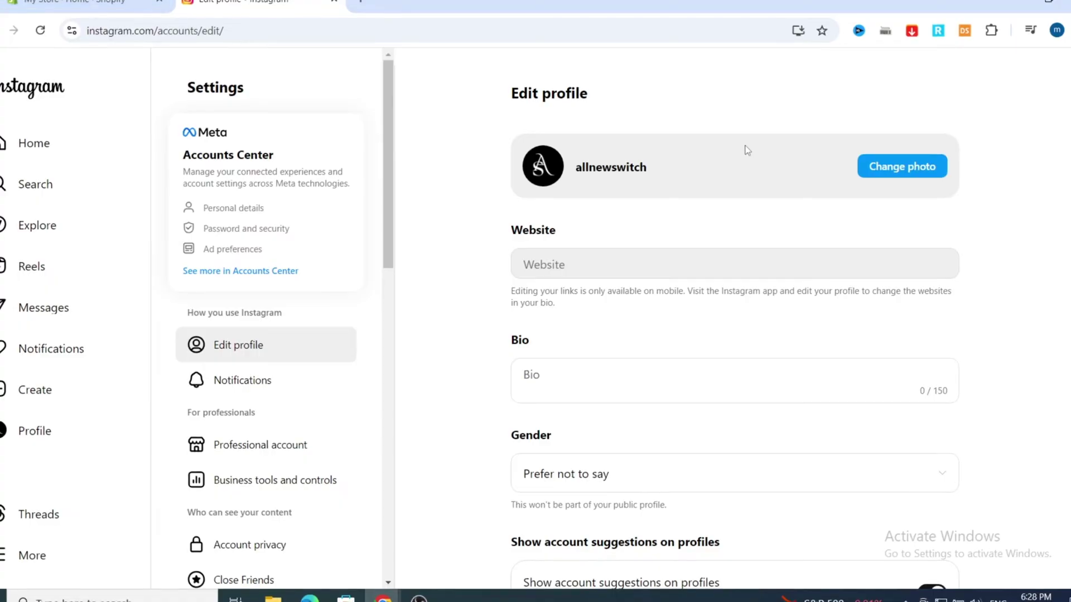
{"action": "left_click", "coordinate": [84, 3]}
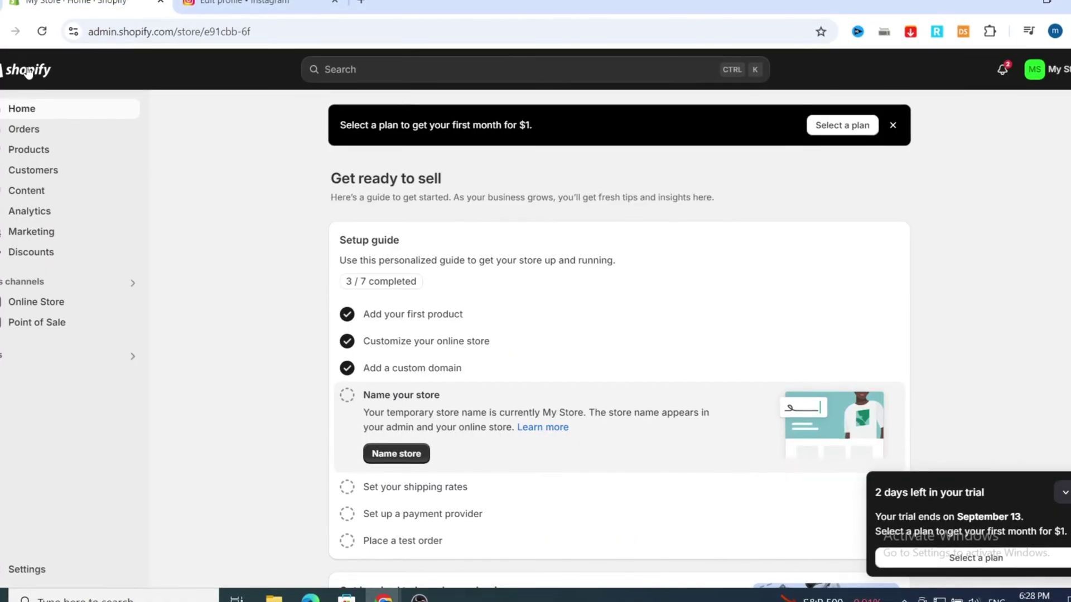
Step: Open the Shopify App Store from Settings > Apps and sales channels
{"action": "left_click", "coordinate": [14, 570]}
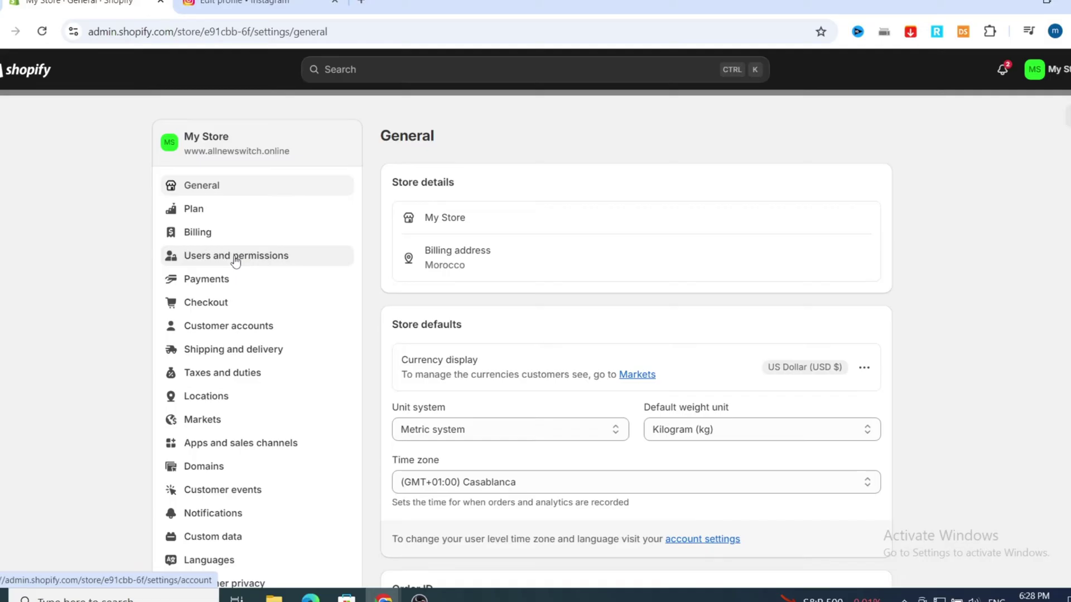
{"action": "left_click", "coordinate": [195, 445]}
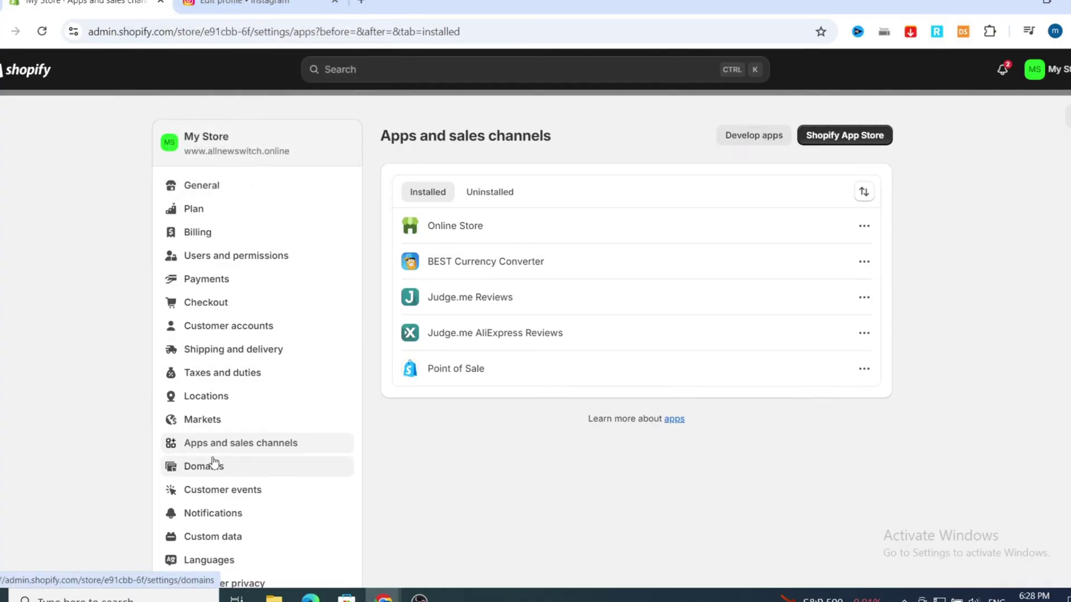
{"action": "left_click", "coordinate": [838, 143]}
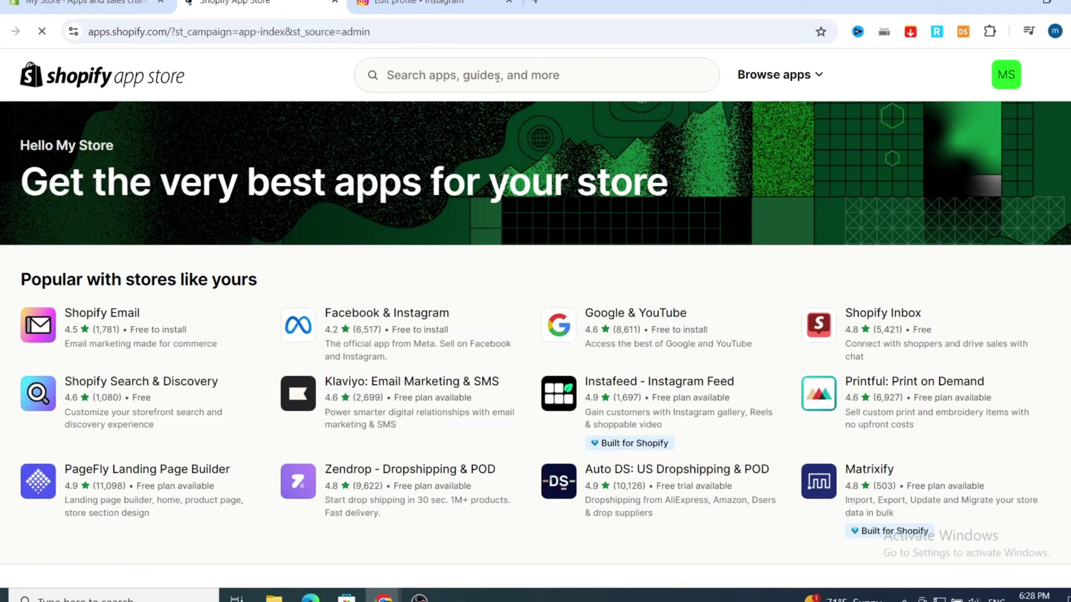
Step: Search the App Store for 'facebook and instagram' and browse the 258 matching apps
{"action": "left_click", "coordinate": [498, 76]}
{"action": "type", "text": "fac"}
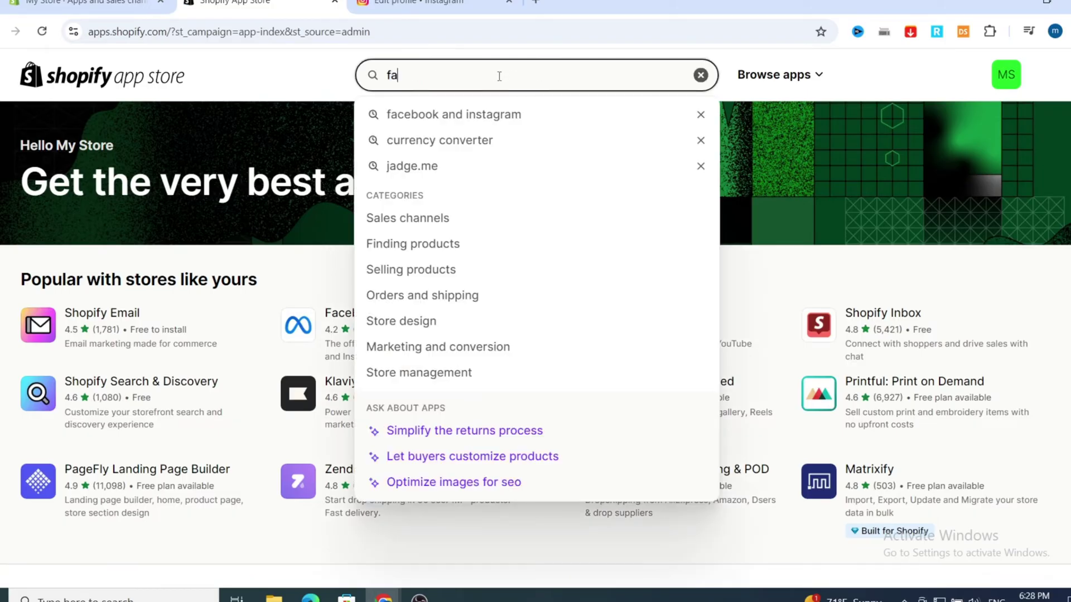
{"action": "left_click", "coordinate": [490, 114]}
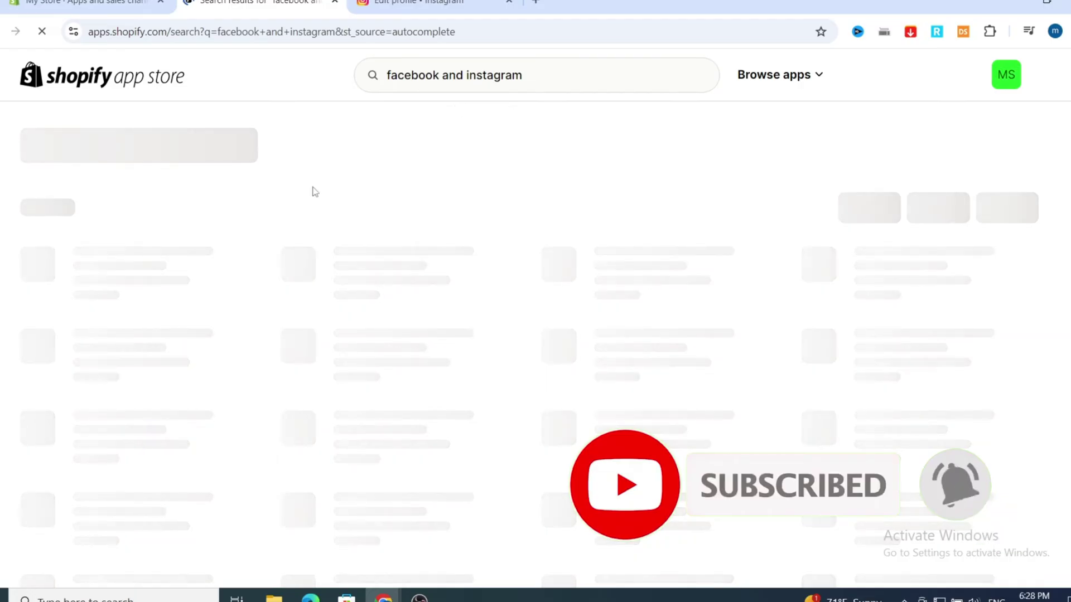
{"action": "scroll", "coordinate": [519, 214], "scroll_direction": "down", "scroll_amount": 5}
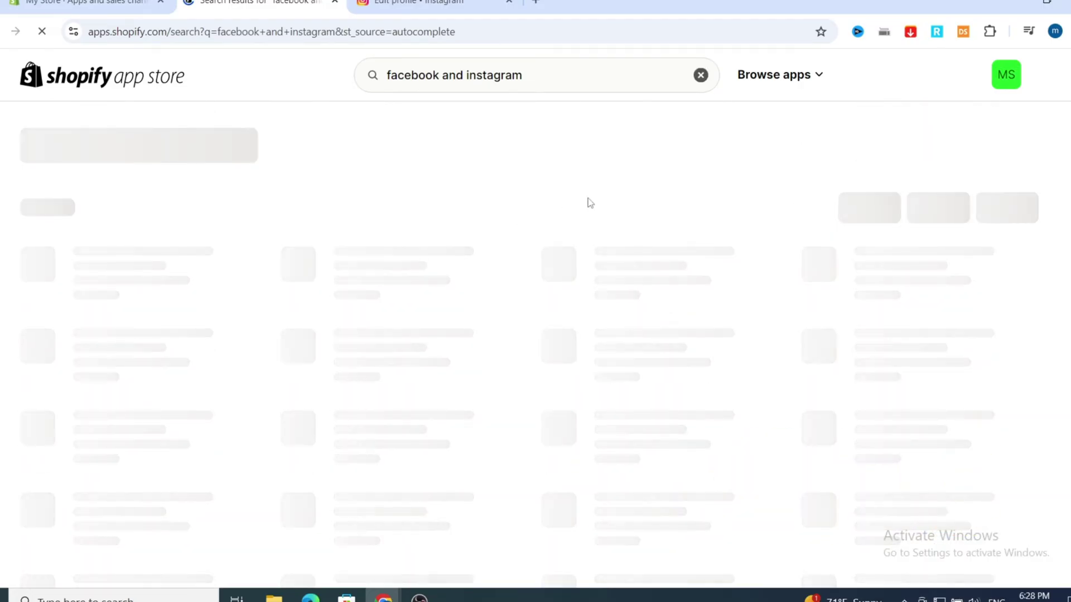
{"action": "scroll", "coordinate": [502, 190], "scroll_direction": "down", "scroll_amount": 3}
{"action": "scroll", "coordinate": [441, 187], "scroll_direction": "down", "scroll_amount": 6}
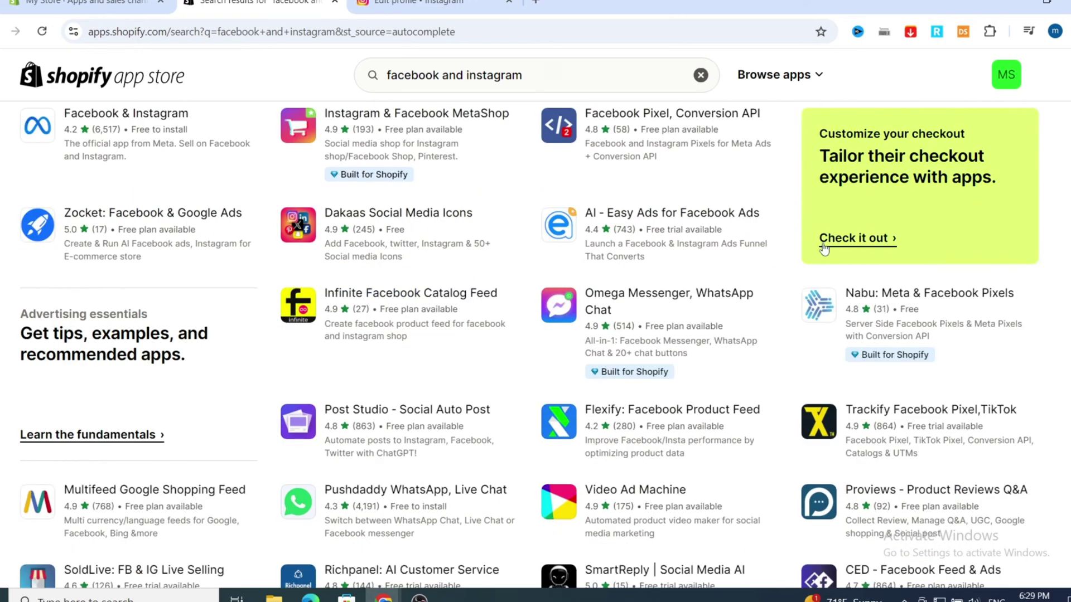
{"action": "scroll", "coordinate": [490, 271], "scroll_direction": "up", "scroll_amount": 3}
{"action": "scroll", "coordinate": [490, 271], "scroll_direction": "up", "scroll_amount": 5}
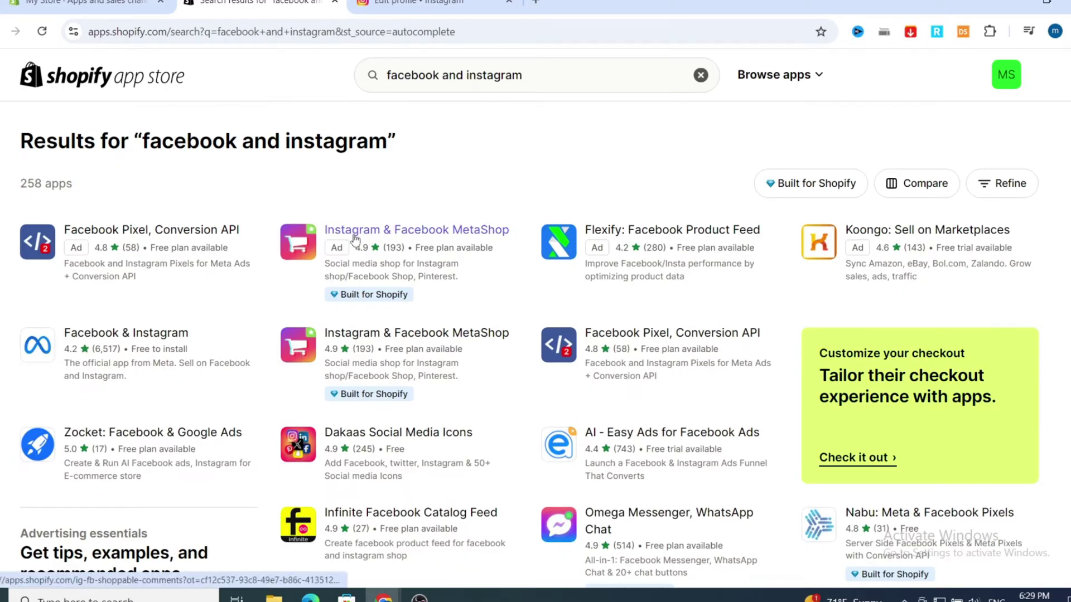
Step: Review the Instagram & Facebook MetaShop listing and start its installation
{"action": "left_click", "coordinate": [435, 239]}
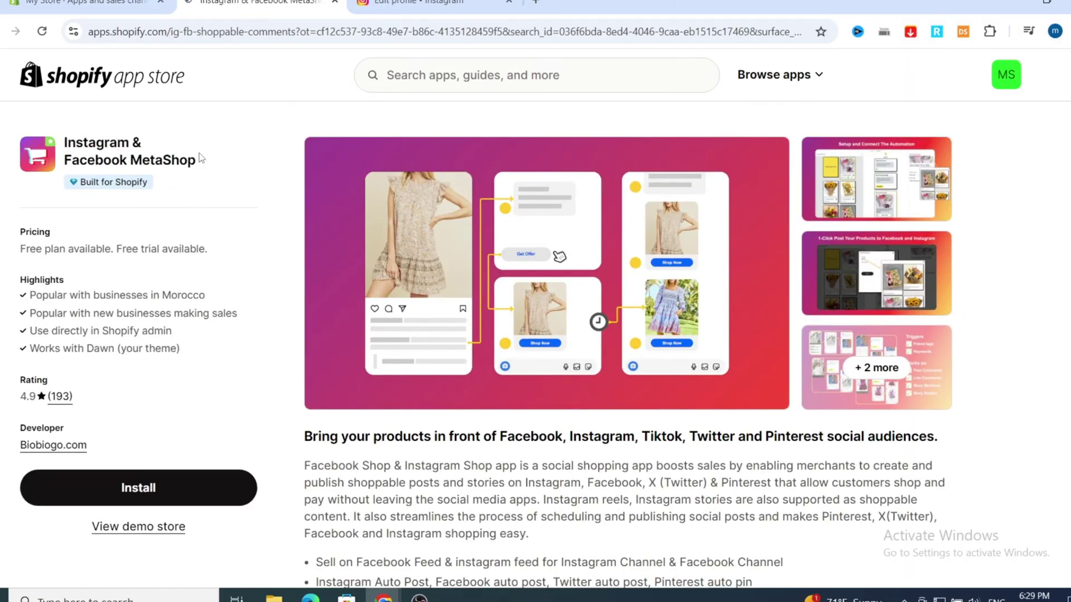
{"action": "scroll", "coordinate": [216, 153], "scroll_direction": "down", "scroll_amount": 1}
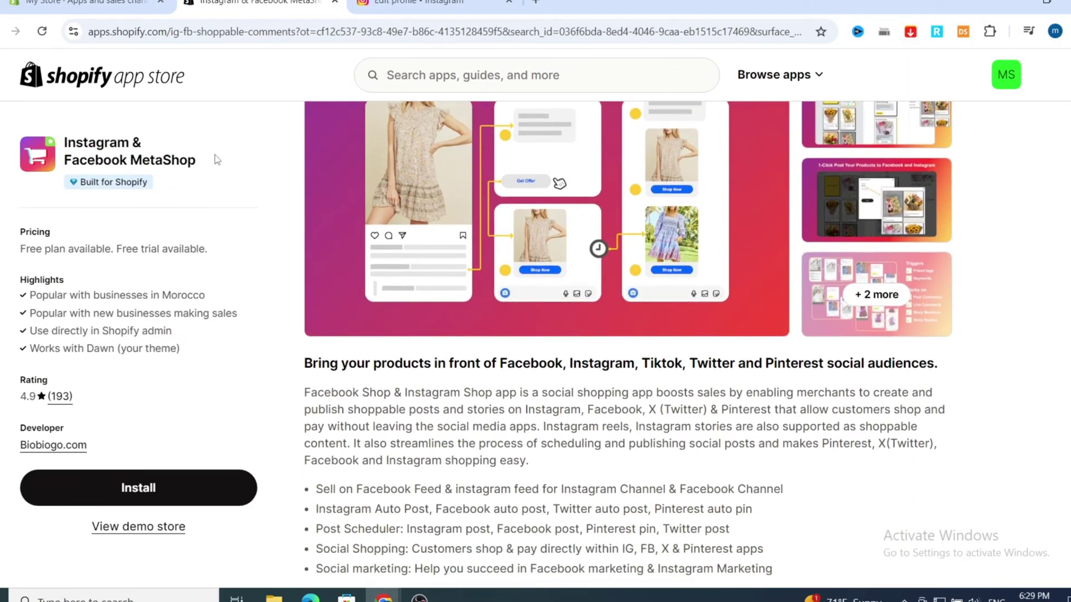
{"action": "scroll", "coordinate": [215, 154], "scroll_direction": "down", "scroll_amount": 10}
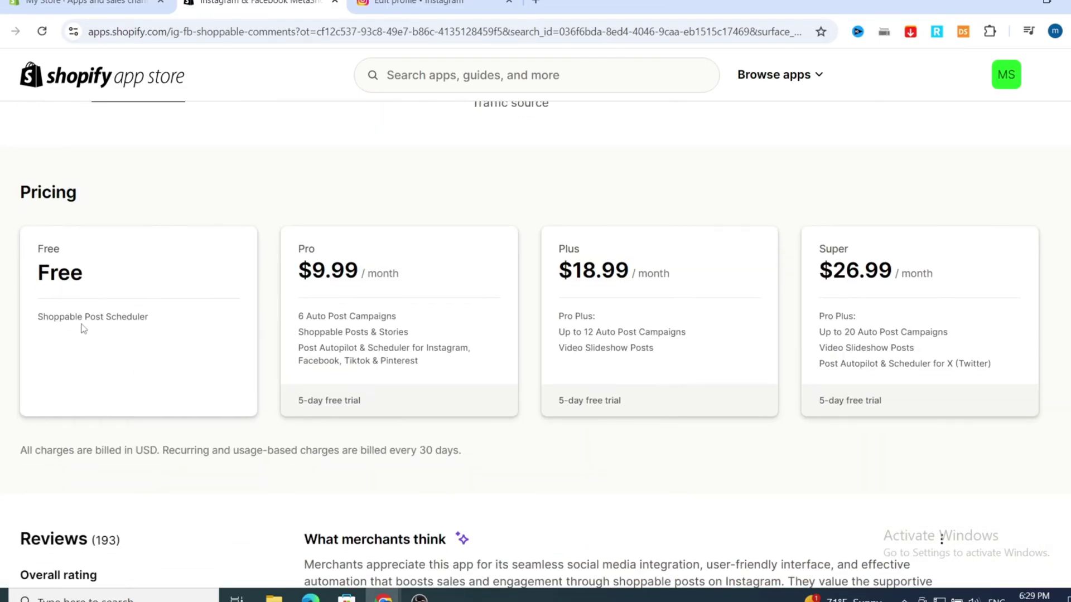
{"action": "scroll", "coordinate": [414, 252], "scroll_direction": "up", "scroll_amount": 12}
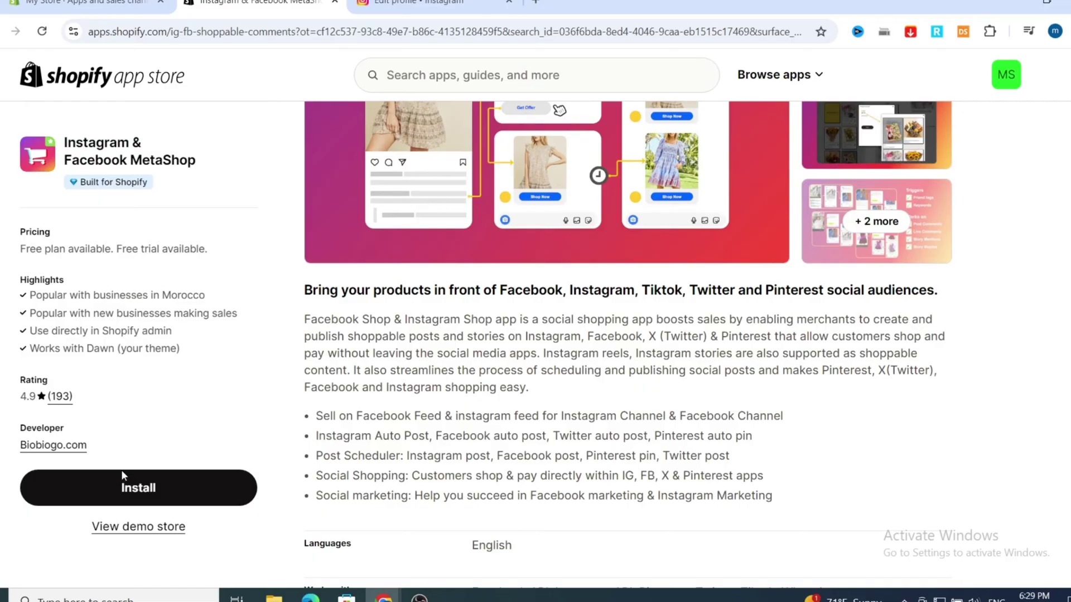
{"action": "left_click", "coordinate": [140, 489]}
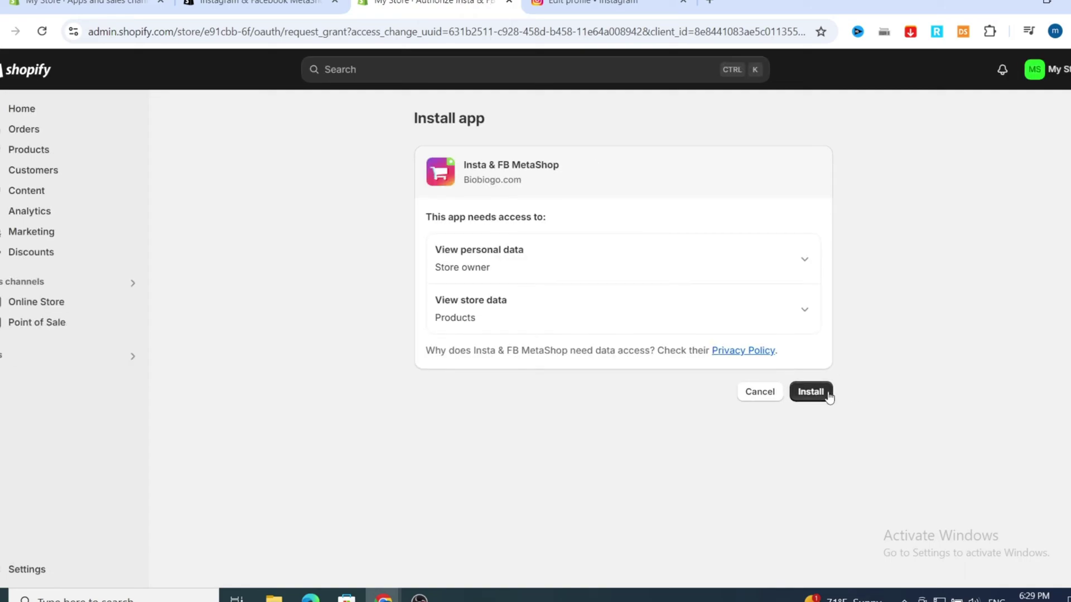
Step: Approve the store data access to install Insta & FB MetaShop
{"action": "left_click", "coordinate": [821, 394]}
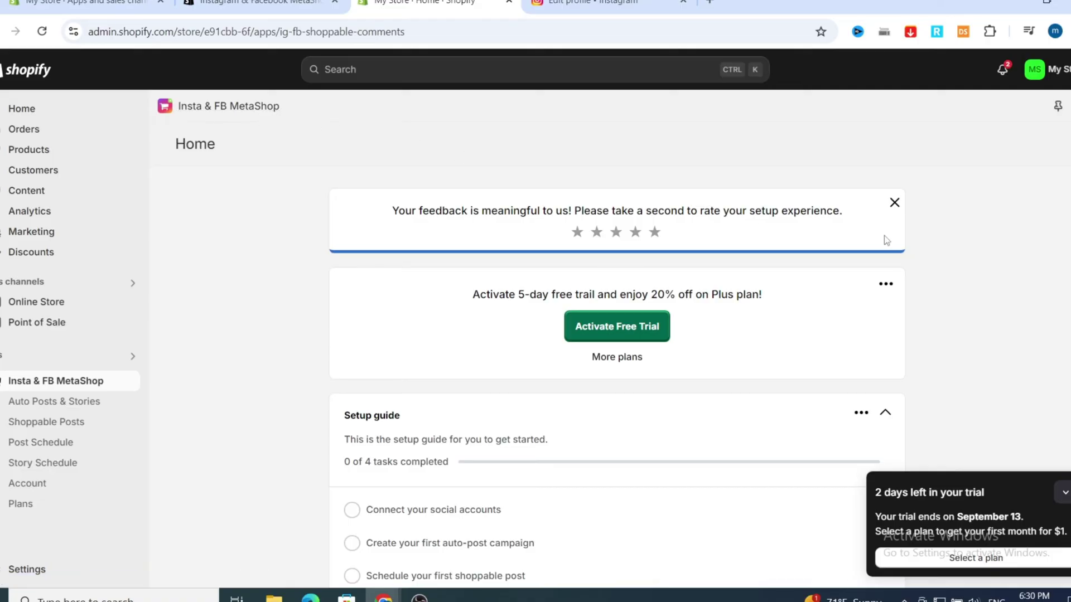
Step: Start the 5-day free trial of the Plus plan
{"action": "scroll", "coordinate": [669, 268], "scroll_direction": "down", "scroll_amount": 7}
{"action": "scroll", "coordinate": [497, 246], "scroll_direction": "up", "scroll_amount": 1}
{"action": "scroll", "coordinate": [535, 262], "scroll_direction": "down", "scroll_amount": 2}
{"action": "scroll", "coordinate": [534, 262], "scroll_direction": "up", "scroll_amount": 7}
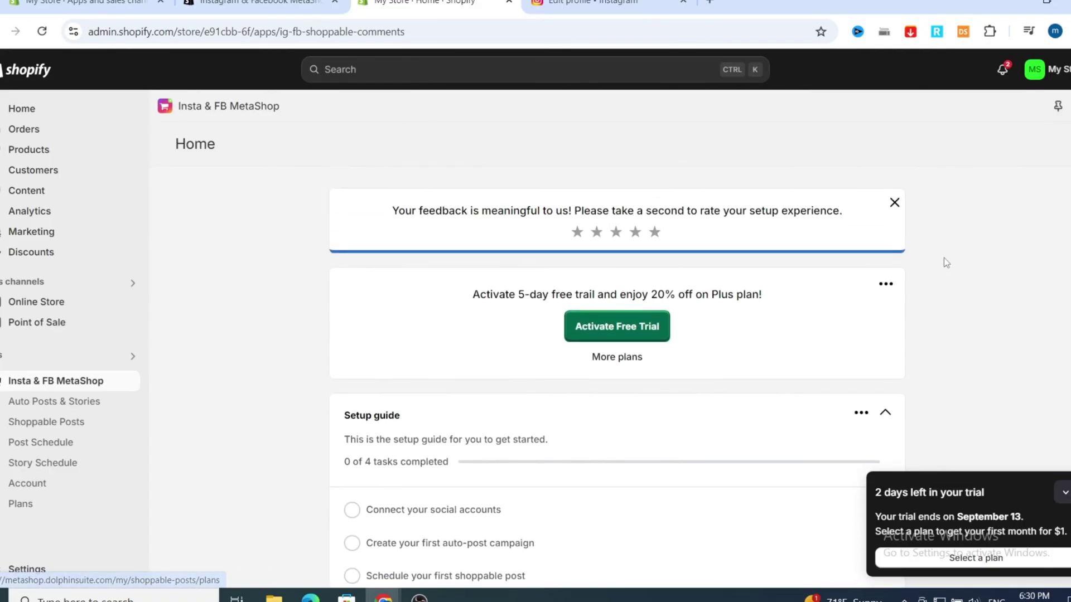
{"action": "left_click", "coordinate": [613, 334]}
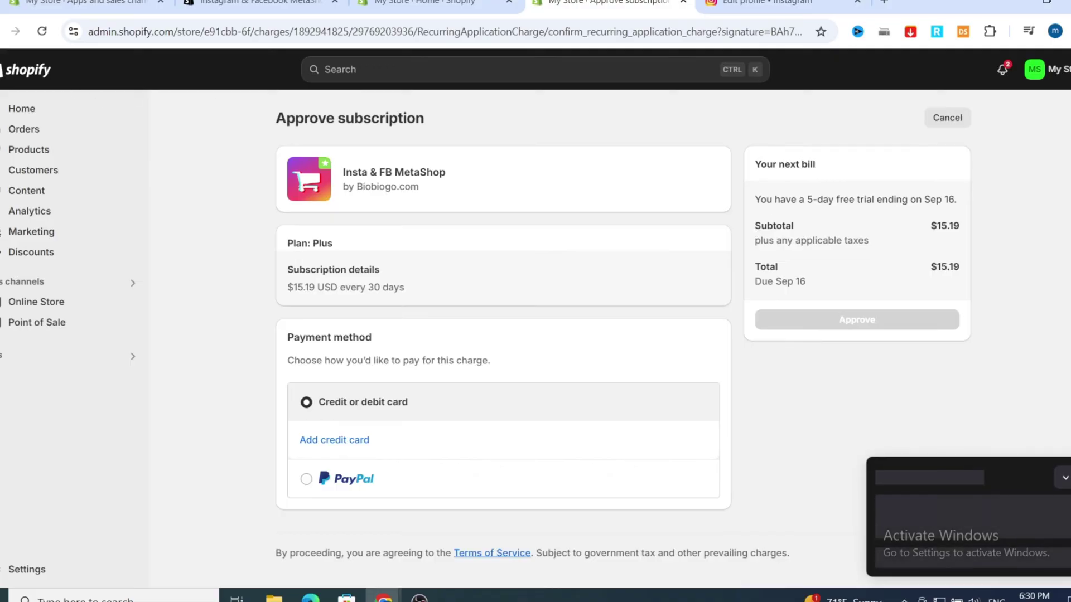
Step: Return to the MetaShop Home page and go to Connect social accounts
{"action": "left_click", "coordinate": [432, 9]}
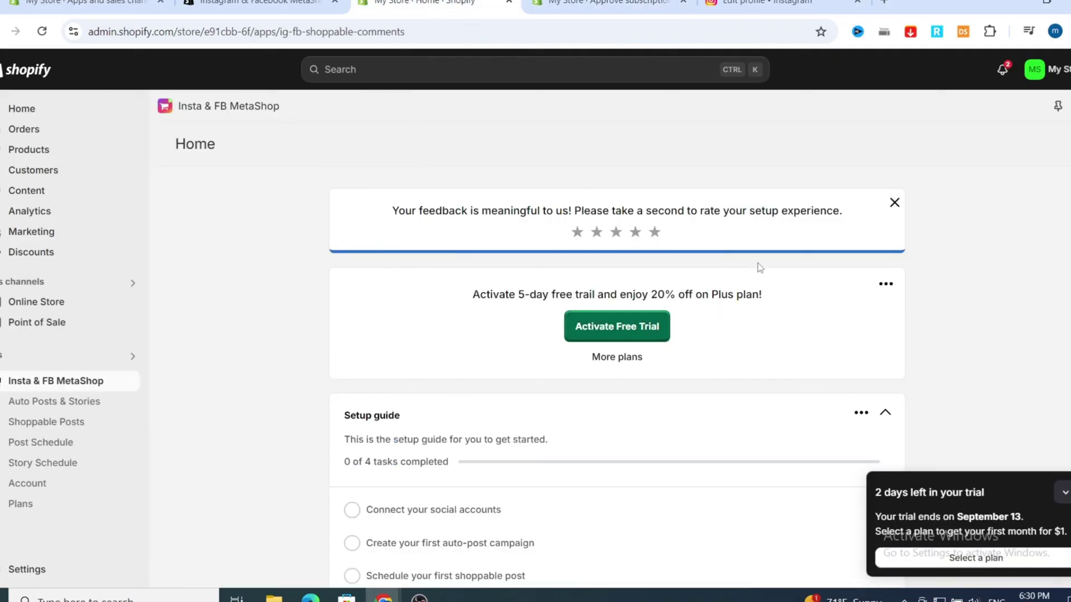
{"action": "scroll", "coordinate": [758, 265], "scroll_direction": "down", "scroll_amount": 15}
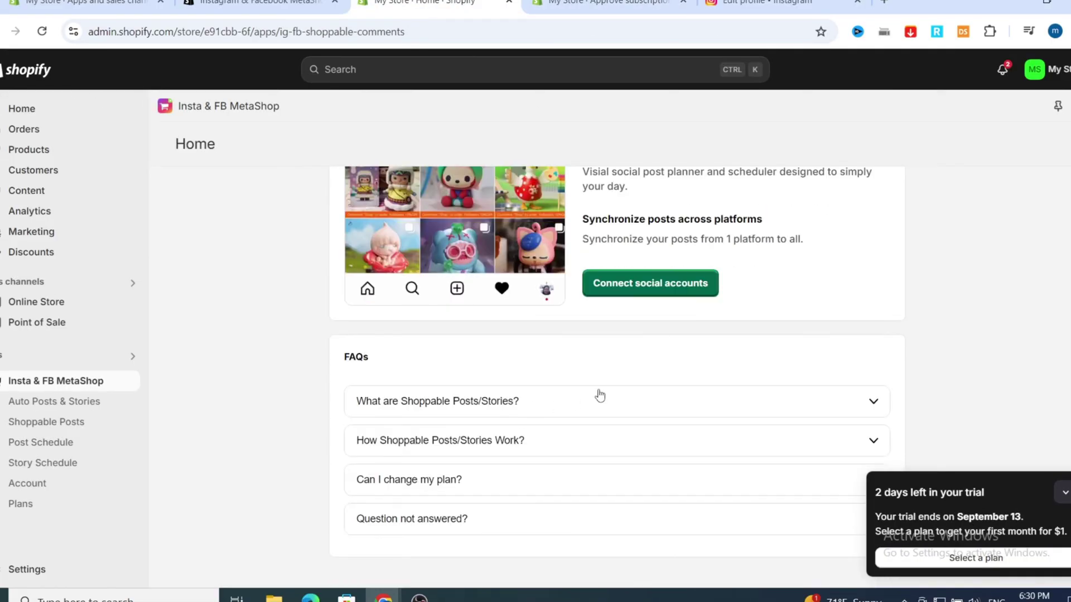
{"action": "scroll", "coordinate": [728, 278], "scroll_direction": "up", "scroll_amount": 3}
{"action": "scroll", "coordinate": [702, 470], "scroll_direction": "down", "scroll_amount": 2}
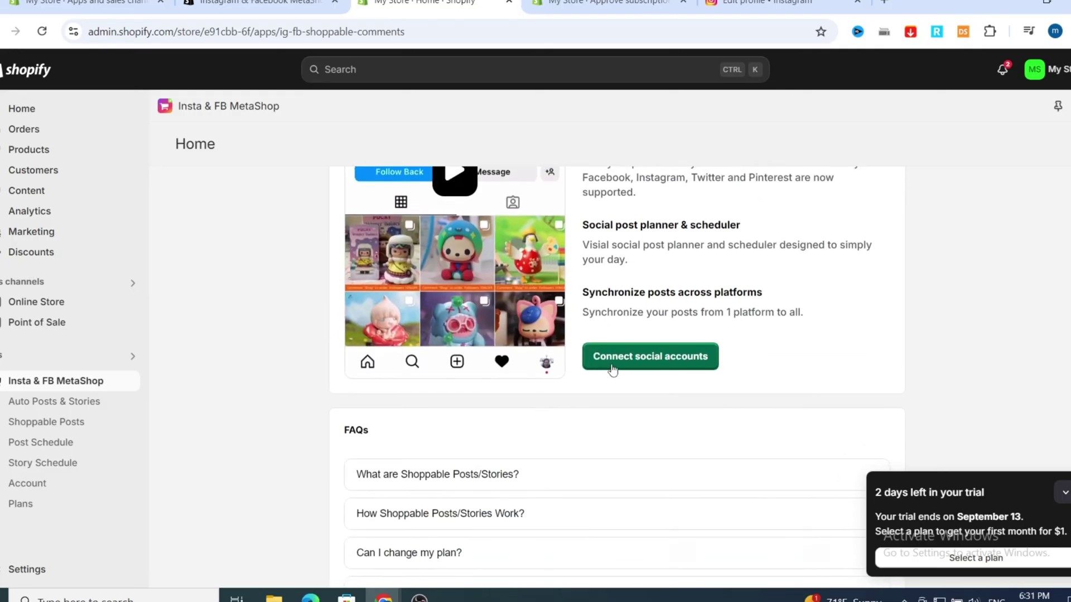
{"action": "left_click", "coordinate": [642, 361]}
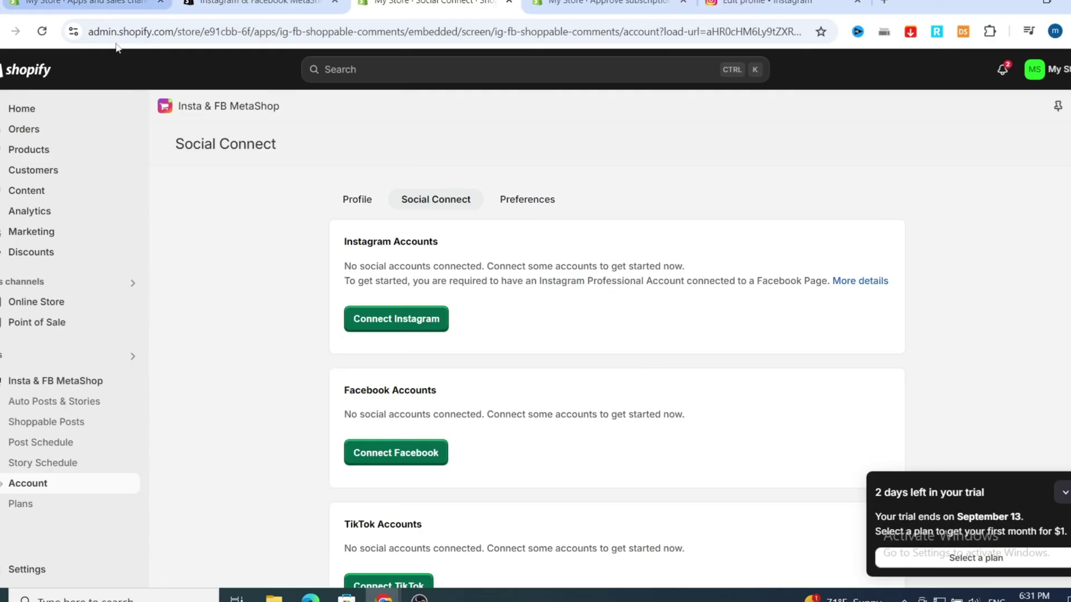
Step: Browse the Social Connect cards for Instagram, Facebook, TikTok, Twitter, Pinterest and Dropbox, then view Instagram's settings
{"action": "scroll", "coordinate": [390, 446], "scroll_direction": "down", "scroll_amount": 1}
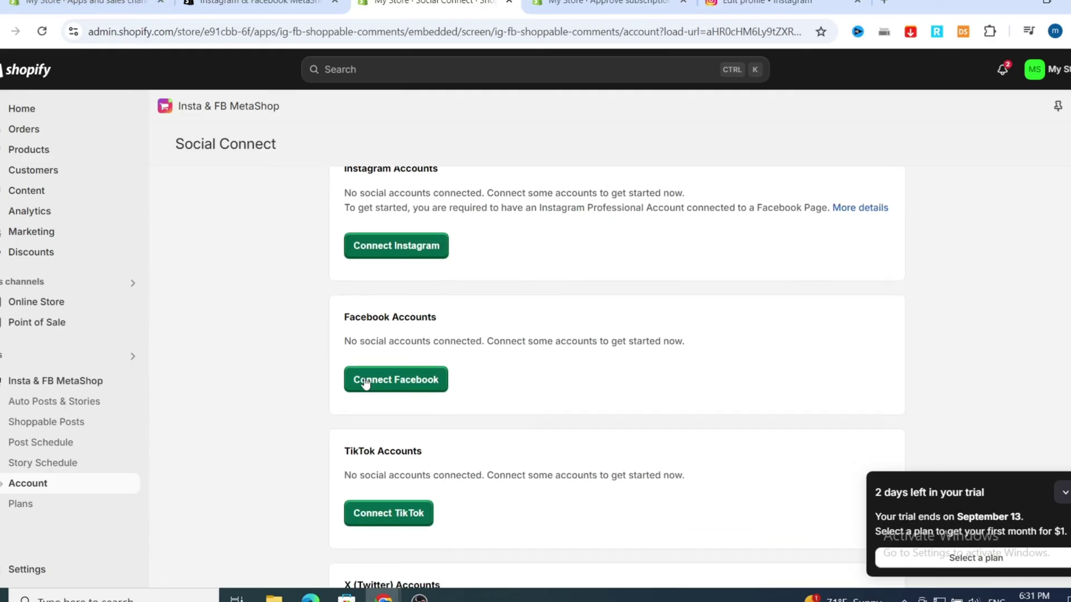
{"action": "scroll", "coordinate": [363, 469], "scroll_direction": "down", "scroll_amount": 1}
{"action": "scroll", "coordinate": [413, 452], "scroll_direction": "down", "scroll_amount": 3}
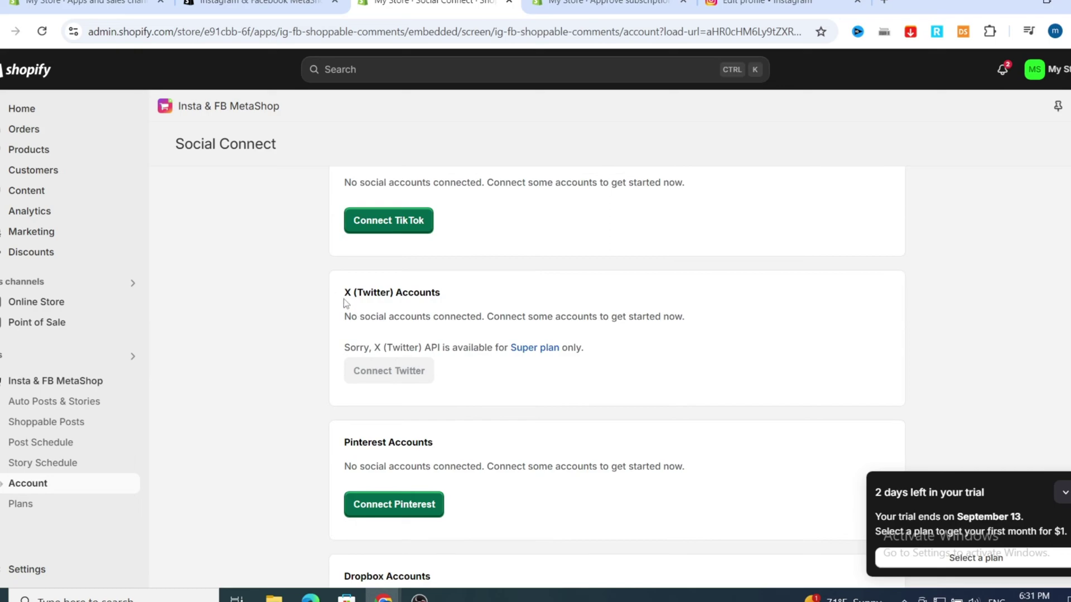
{"action": "scroll", "coordinate": [398, 470], "scroll_direction": "down", "scroll_amount": 1}
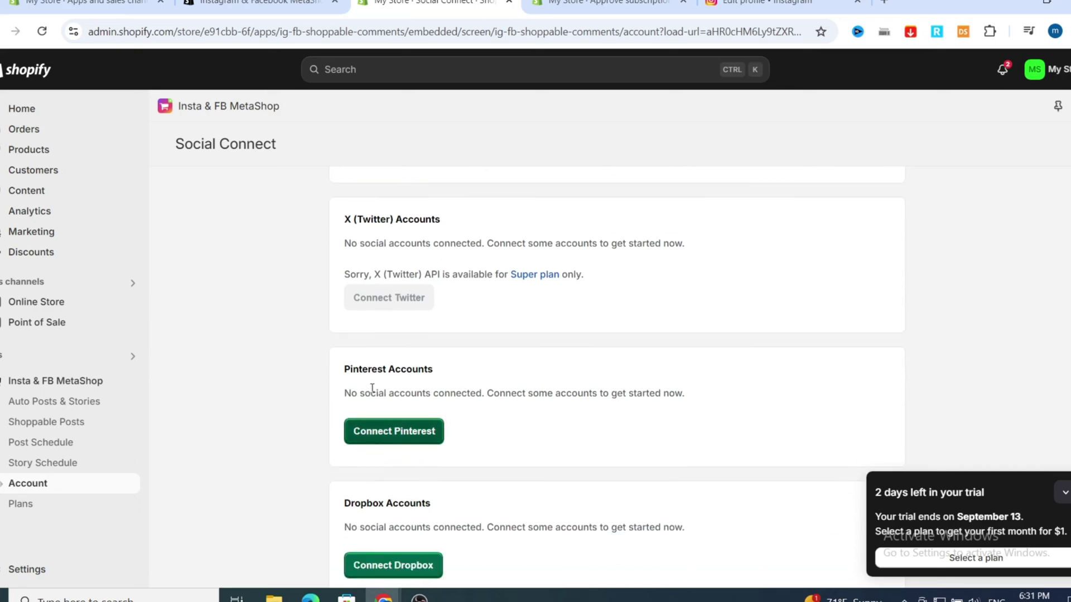
{"action": "scroll", "coordinate": [343, 445], "scroll_direction": "down", "scroll_amount": 1}
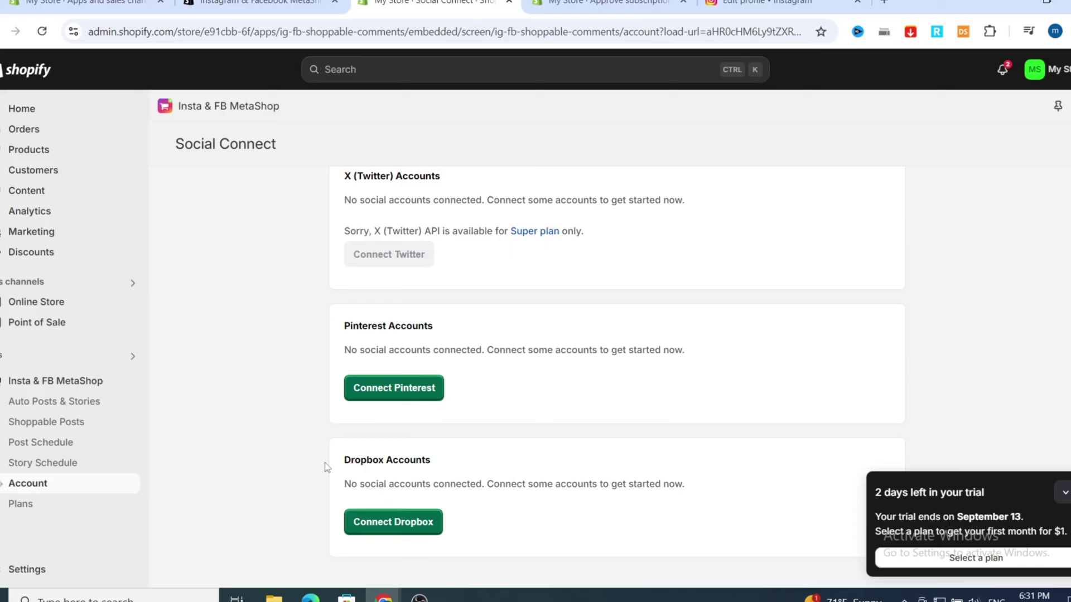
{"action": "scroll", "coordinate": [473, 509], "scroll_direction": "up", "scroll_amount": 7}
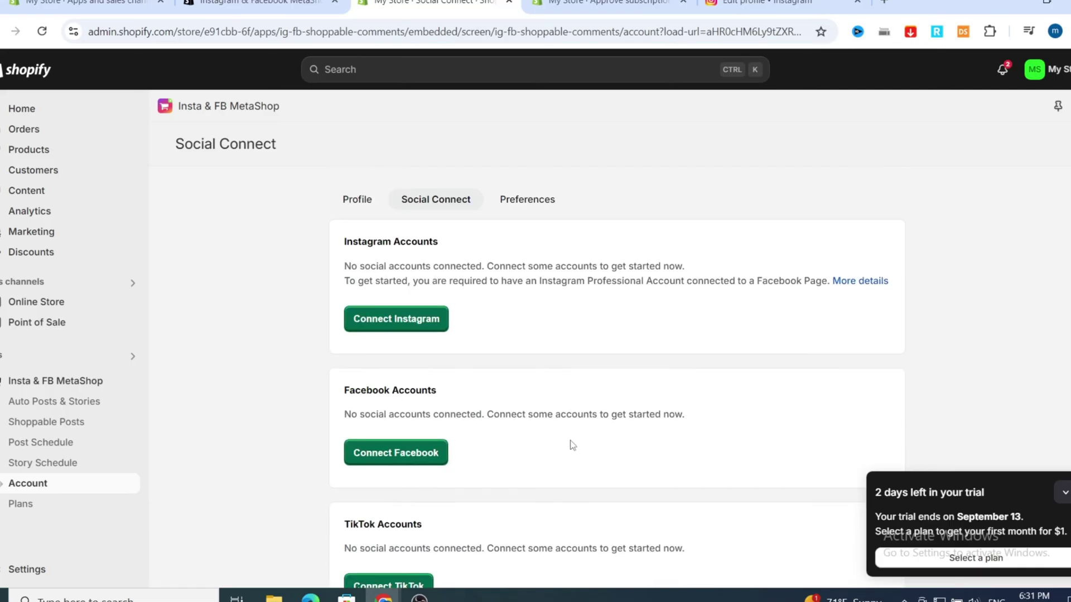
{"action": "left_click", "coordinate": [766, 5]}
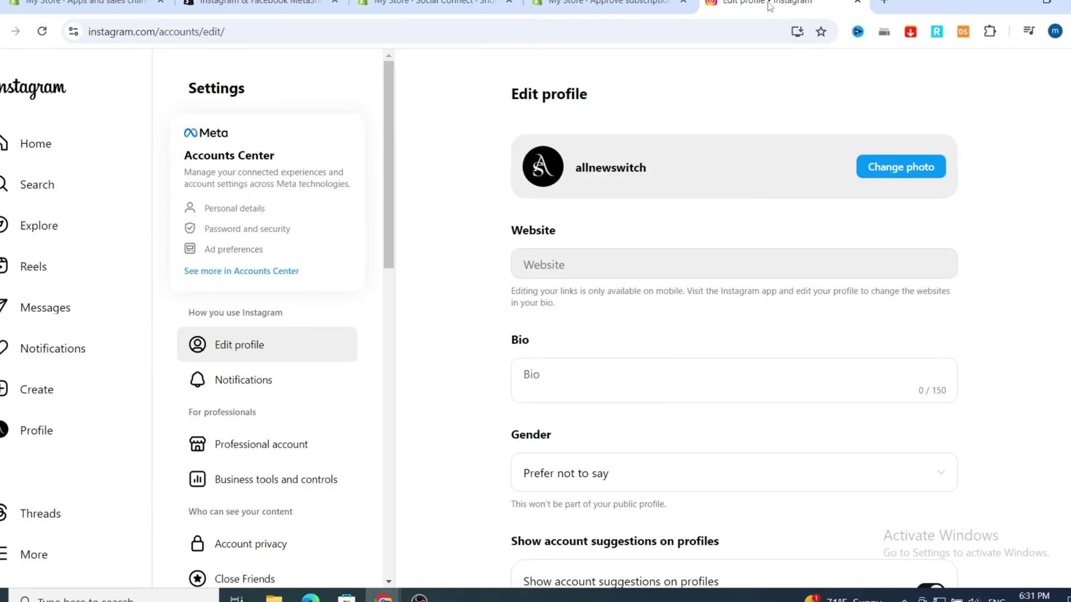
Step: Back on MetaShop's Social Connect page, choose Connect Instagram under Instagram Accounts
{"action": "left_click", "coordinate": [87, 5]}
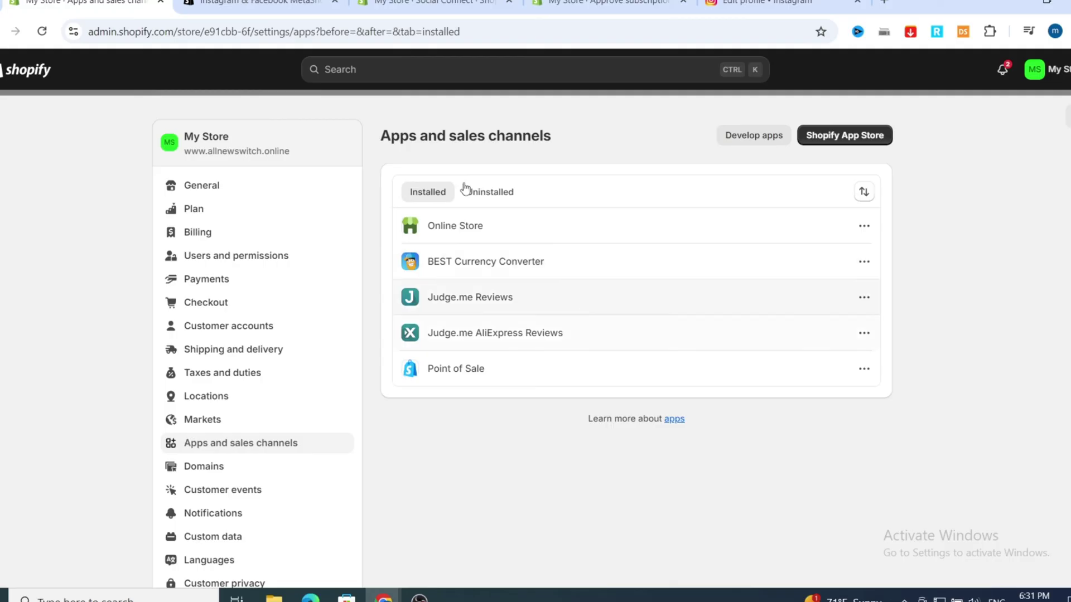
{"action": "left_click", "coordinate": [433, 3]}
{"action": "left_click", "coordinate": [390, 326]}
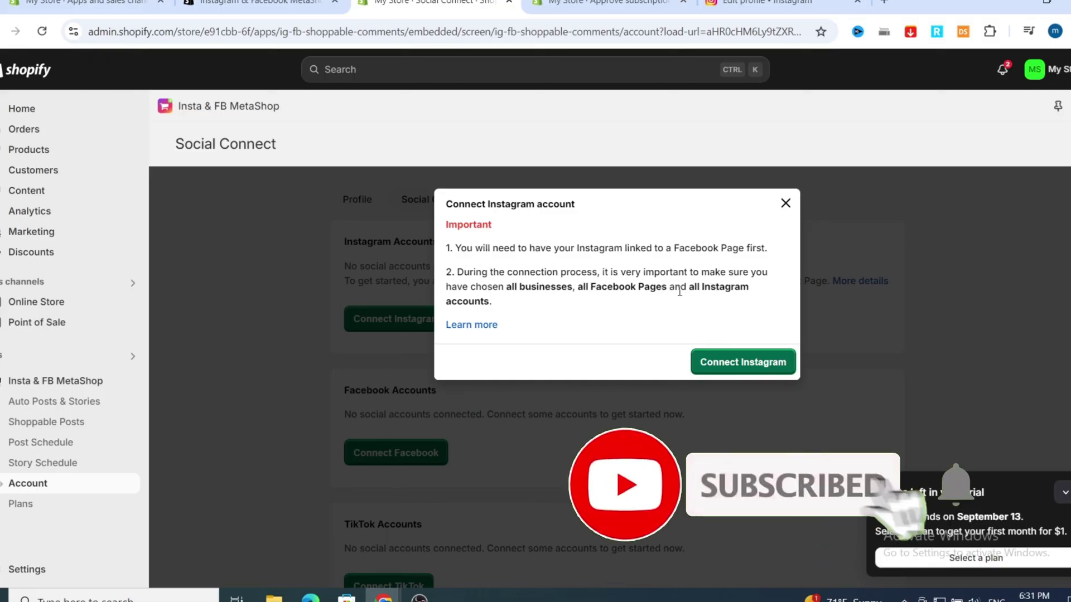
Step: Confirm Connect Instagram in the MetaShop notice to open the Facebook login page
{"action": "left_click", "coordinate": [744, 364]}
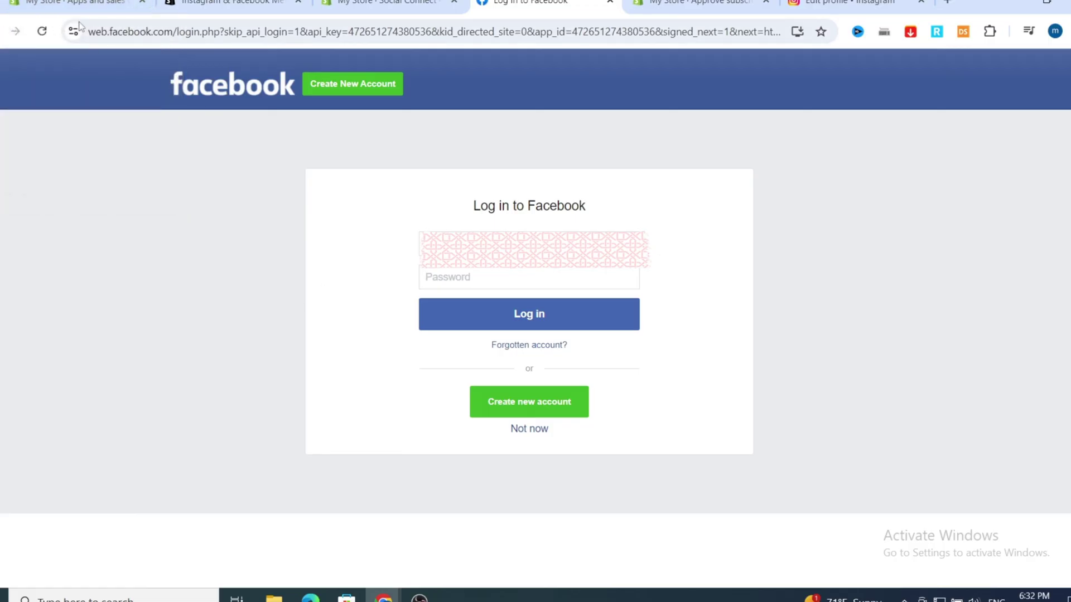
Step: Leave the Facebook login tab and return to the Shopify Social Connect page
{"action": "left_click", "coordinate": [72, 3]}
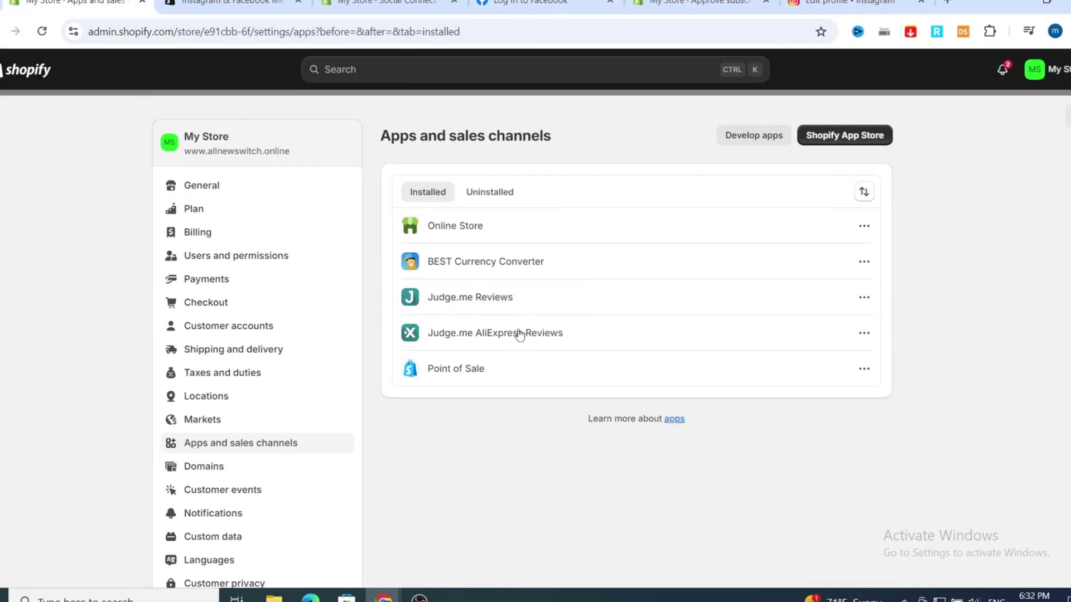
{"action": "left_click", "coordinate": [360, 7]}
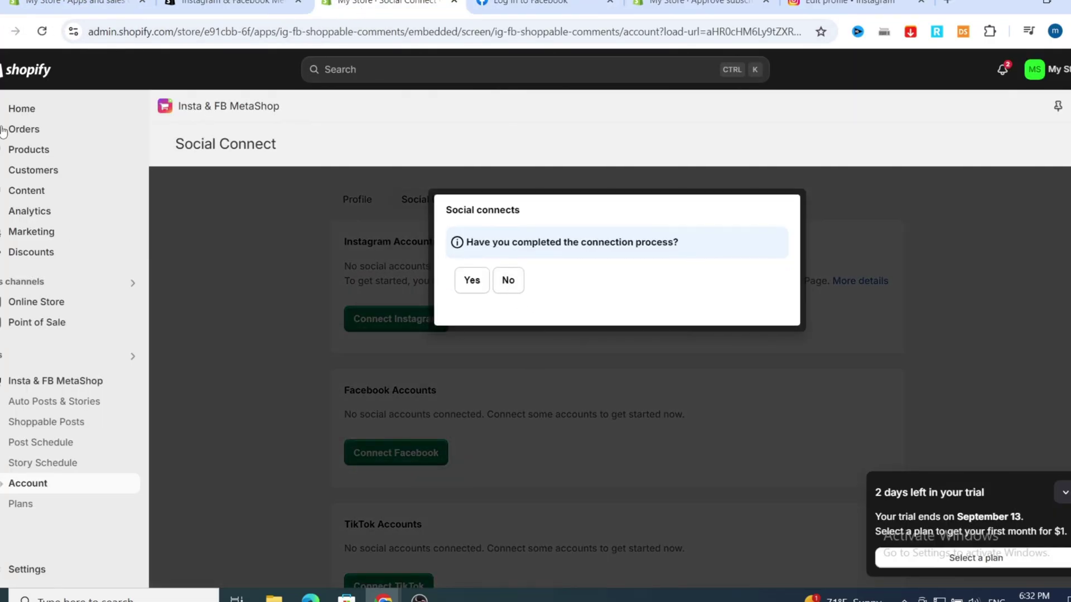